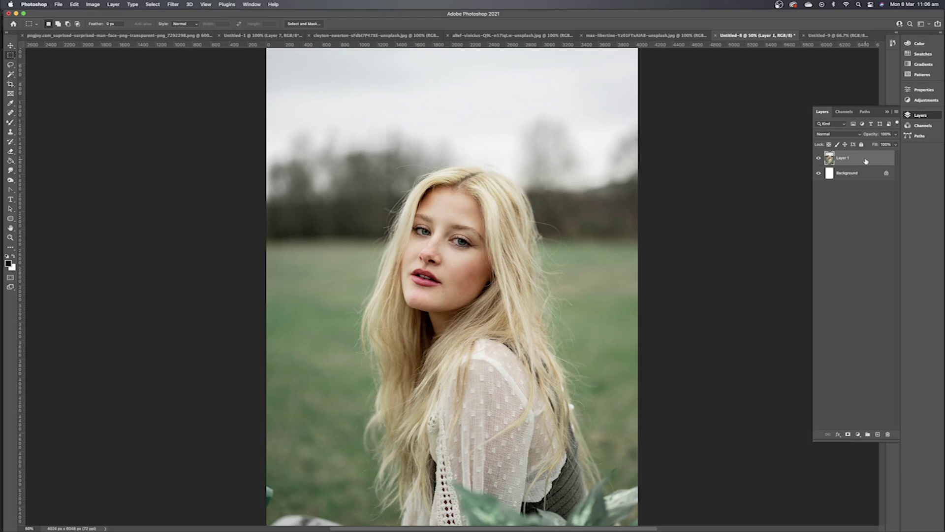
# - Duplicate the portrait layer and rename the copy "Original photo"
pyautogui.press('super+j')
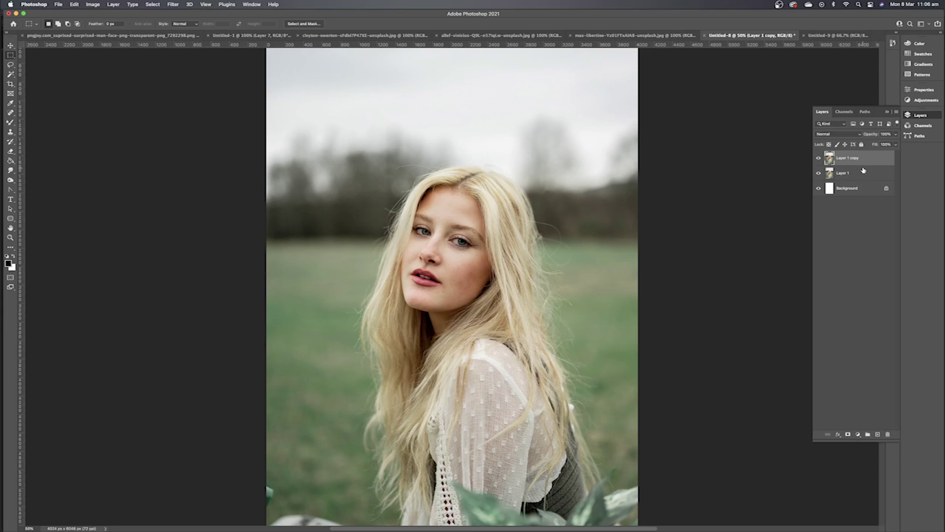
pyautogui.doubleClick(843, 157)
pyautogui.write('c')
pyautogui.write('riginal')
pyautogui.write(' photo')
pyautogui.press('Return')
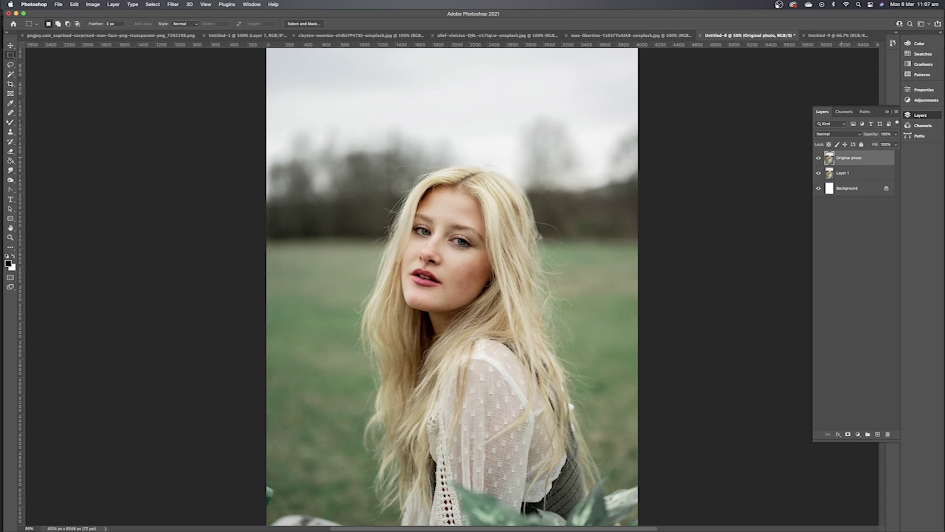
# - Move the "Original photo" layer below Layer 1 and hide it
pyautogui.moveTo(890, 164); pyautogui.dragTo(865, 182)
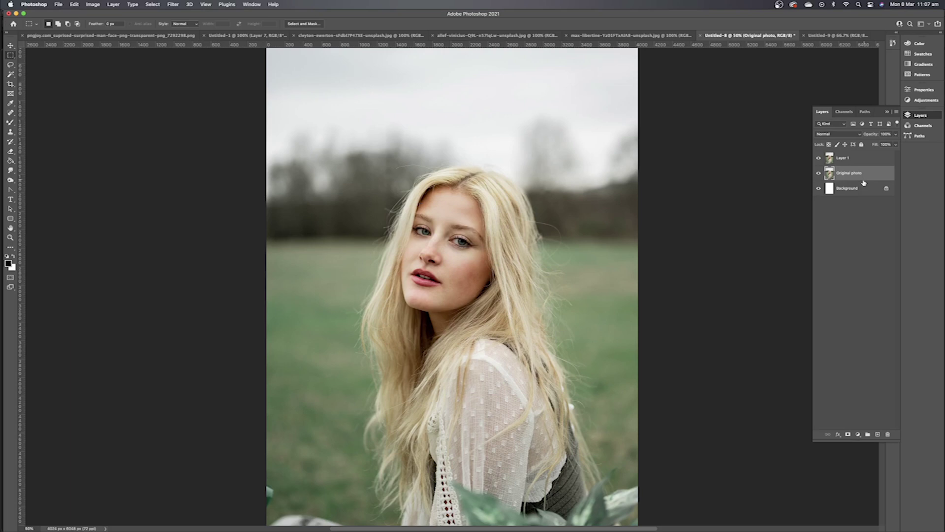
pyautogui.click(819, 174)
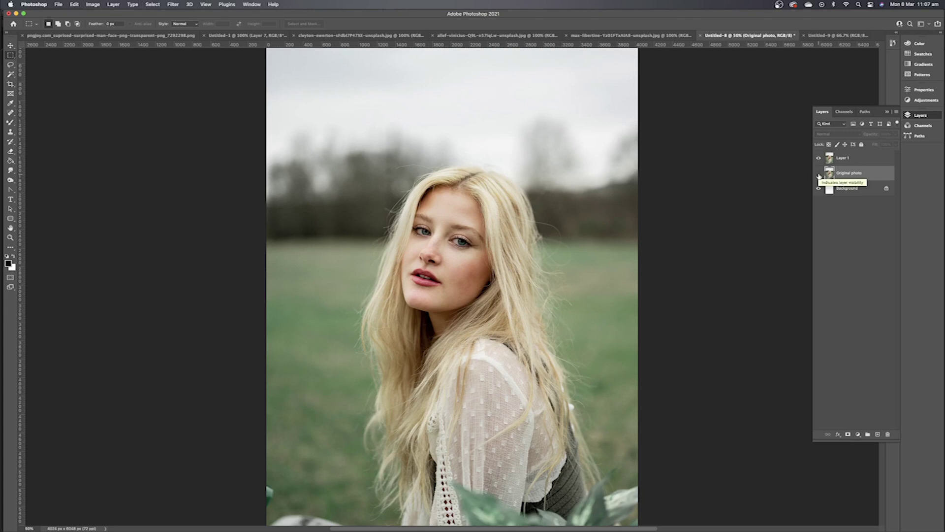
# - Select the woman on Layer 1 with the Subject selection and check the selection's coverage in Quick Mask mode
pyautogui.click(859, 161)
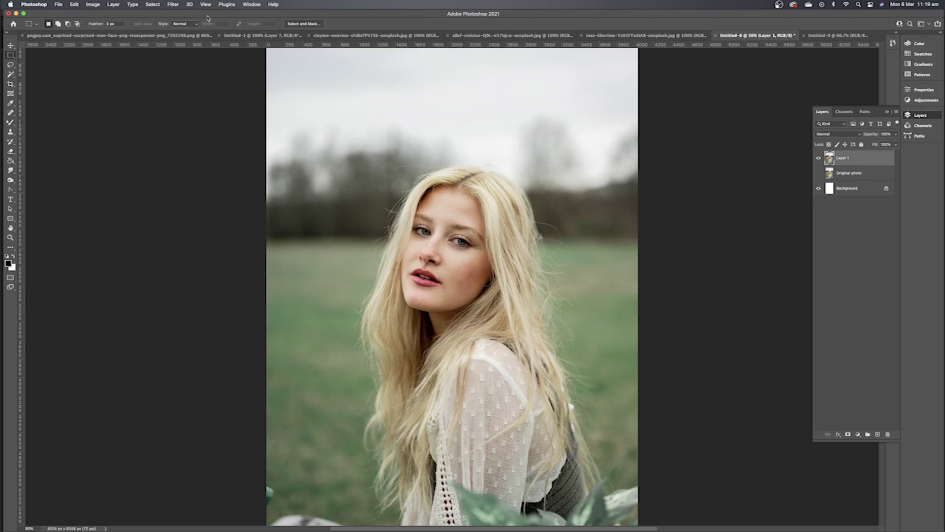
pyautogui.click(153, 4)
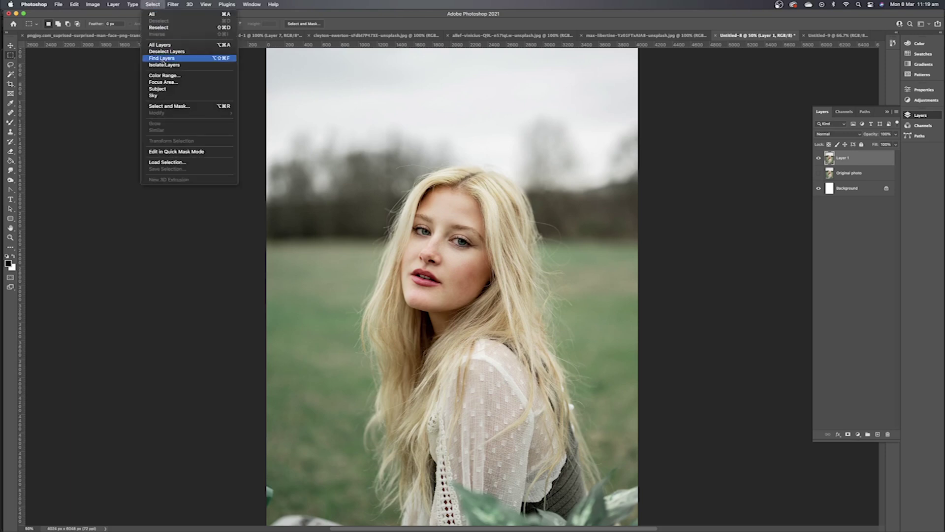
pyautogui.click(172, 91)
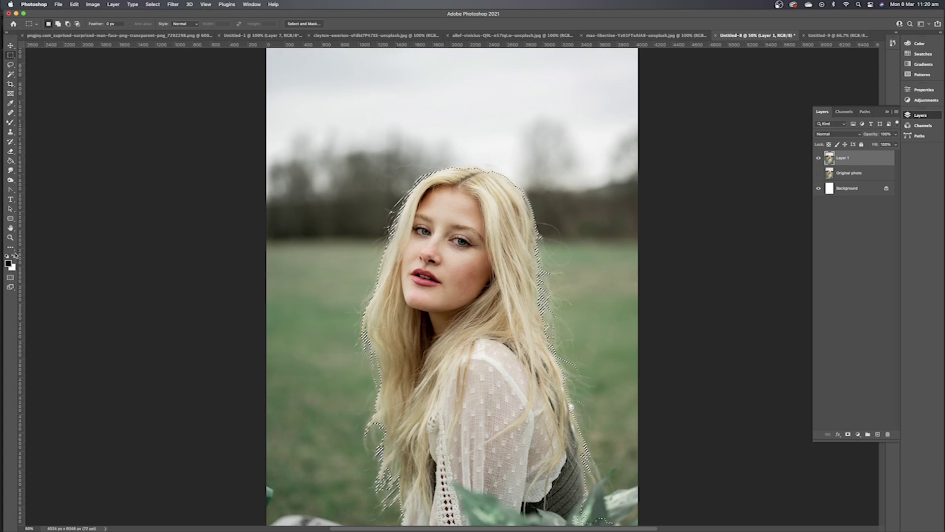
pyautogui.click(10, 279)
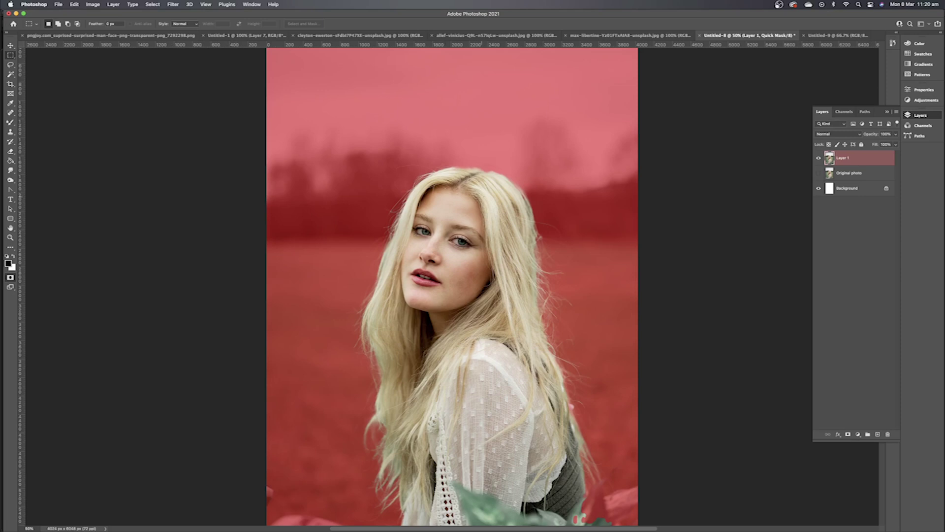
pyautogui.click(11, 278)
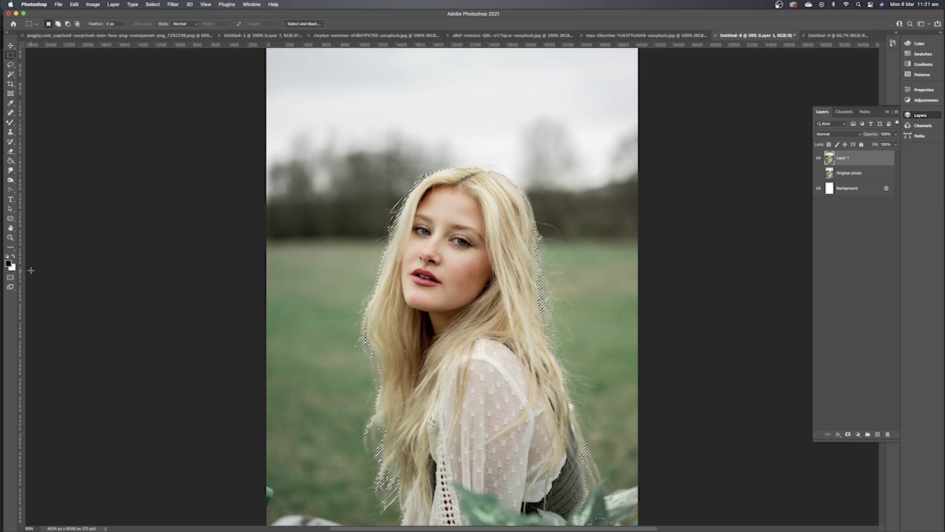
# - Copy the selected woman onto a new layer and hide Layer 1 to isolate the cutout
pyautogui.press('super+c')
pyautogui.press('super+v')
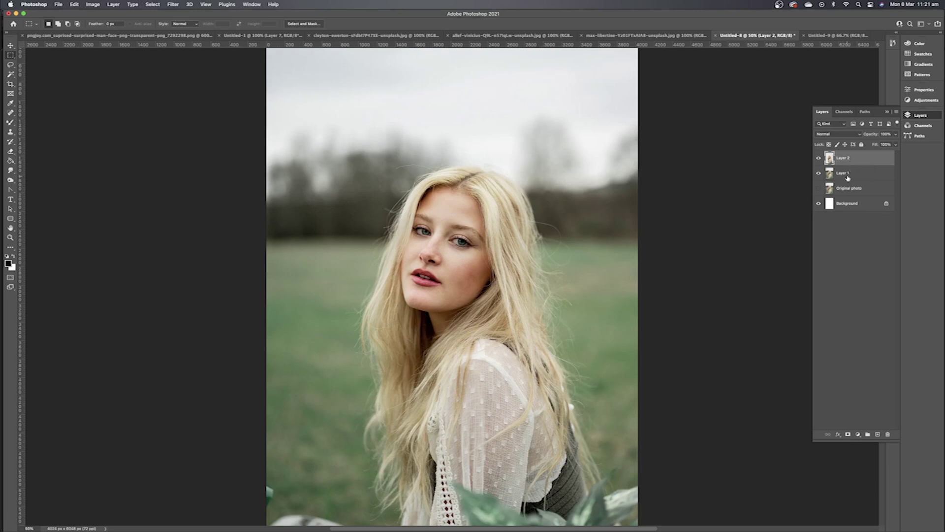
pyautogui.click(819, 175)
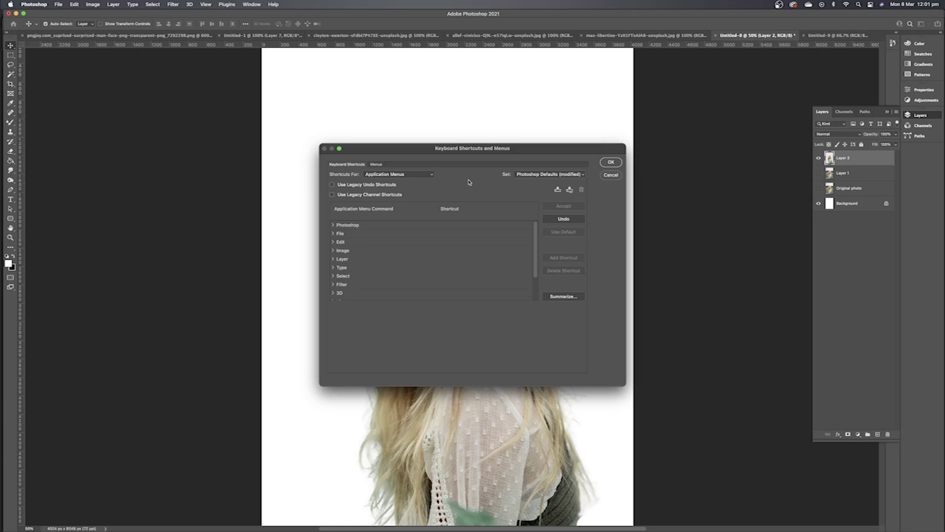
# - Assign the shortcut N to the Smudge Tool in the Tools keyboard shortcuts
pyautogui.click(398, 174)
pyautogui.click(370, 193)
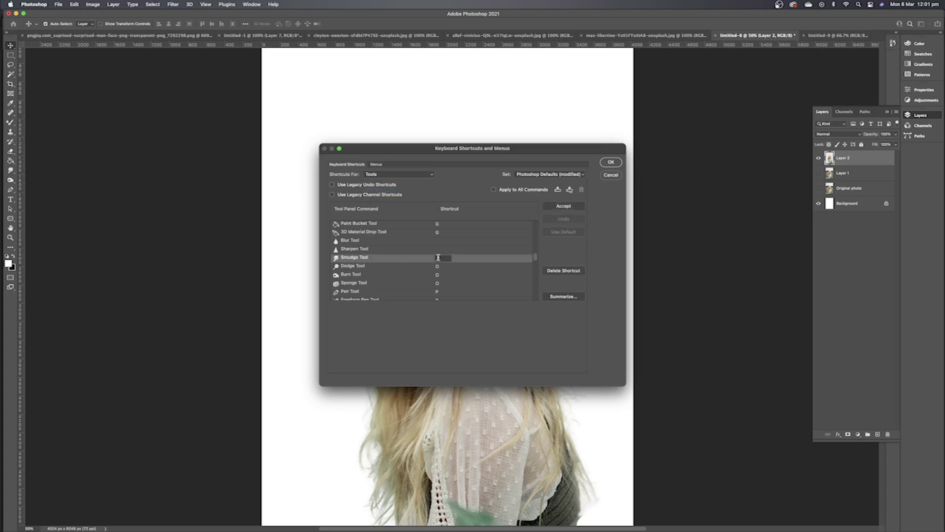
pyautogui.press('n')
pyautogui.click(567, 207)
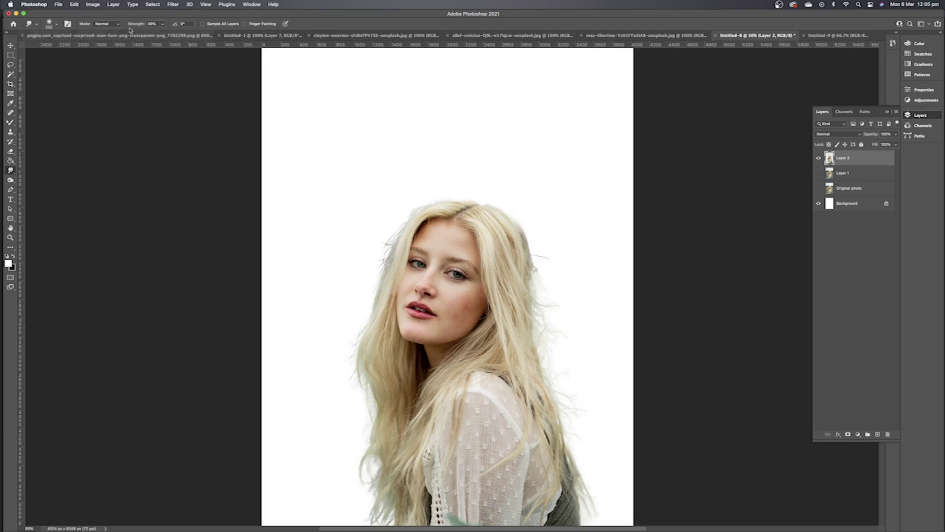
# - Lower the Smudge tool's strength and reduce its brush size
pyautogui.moveTo(136, 24); pyautogui.dragTo(130, 25)
pyautogui.click(49, 25)
pyautogui.moveTo(80, 47); pyautogui.dragTo(68, 48)
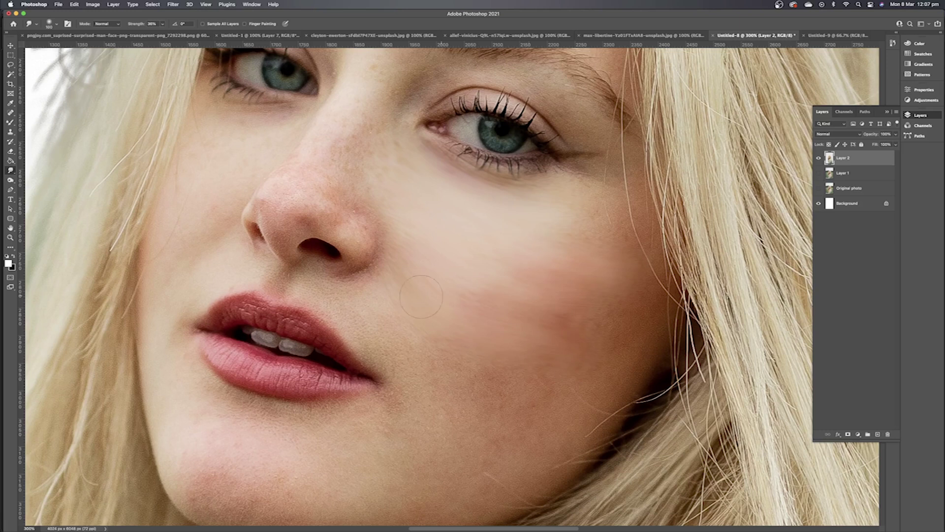
# - Smudge the skin on the cheeks, chin, nose and around the mouth into a smooth painted texture
pyautogui.scroll(-3, 443, 369)
pyautogui.hscroll(3, 443, 369)
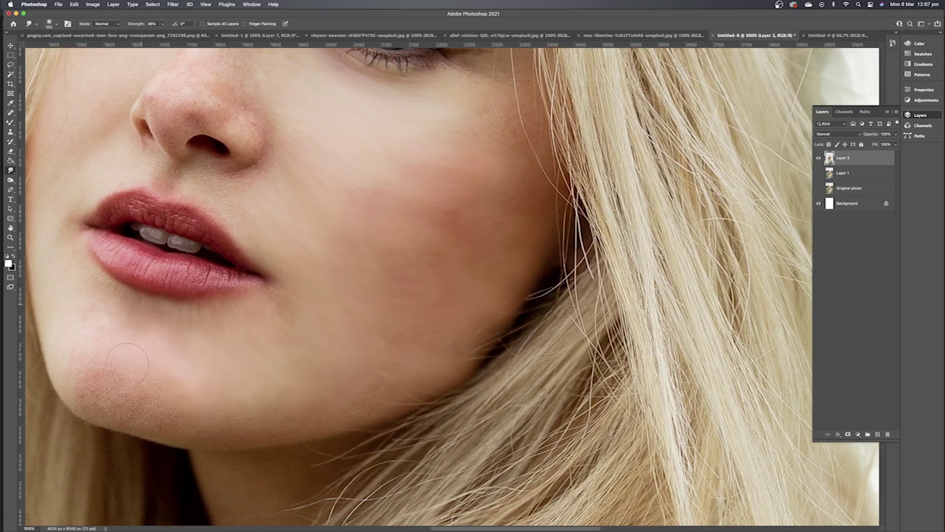
pyautogui.scroll(5, 265, 231)
pyautogui.moveTo(266, 231)
pyautogui.mouseDown()
pyautogui.moveTo(235, 366)
pyautogui.moveTo(170, 380)
pyautogui.moveTo(258, 453)
pyautogui.mouseUp()
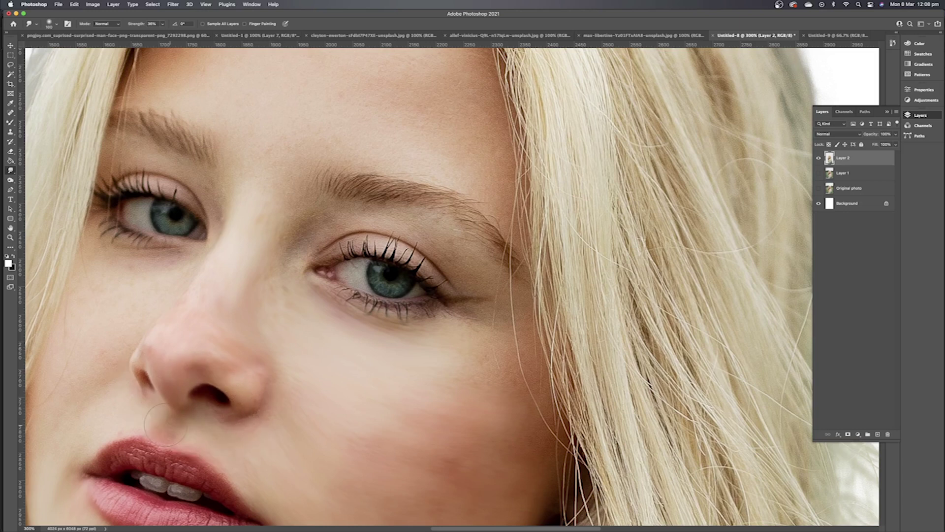
pyautogui.hscroll(-5, 355, 331)
pyautogui.scroll(-4, 345, 246)
pyautogui.hscroll(2, 345, 246)
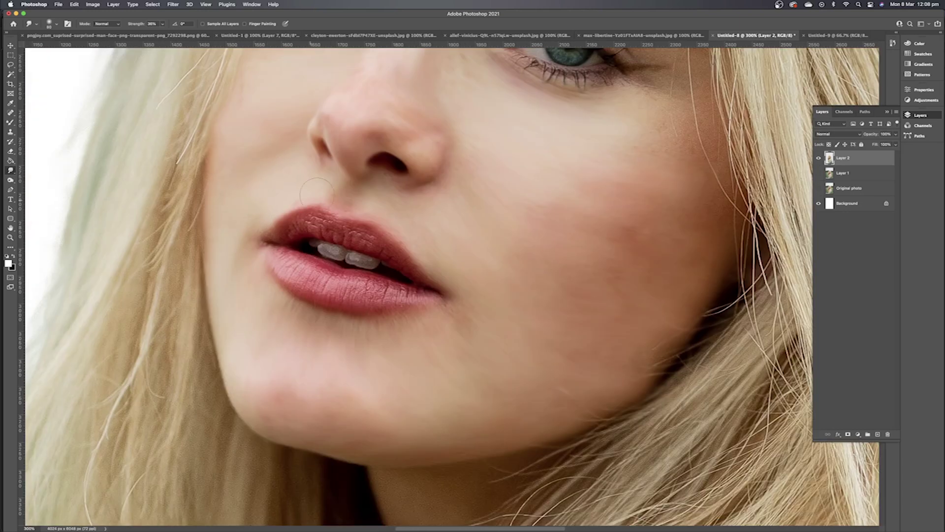
# - Smudge the skin on the forehead and around the eyebrows smooth
pyautogui.scroll(5, 246, 212)
pyautogui.moveTo(462, 185)
pyautogui.mouseDown()
pyautogui.moveTo(603, 219)
pyautogui.moveTo(463, 223)
pyautogui.moveTo(653, 306)
pyautogui.moveTo(640, 387)
pyautogui.moveTo(658, 388)
pyautogui.mouseUp()
pyautogui.scroll(4, 591, 247)
pyautogui.moveTo(493, 168)
pyautogui.mouseDown()
pyautogui.moveTo(610, 216)
pyautogui.moveTo(625, 325)
pyautogui.moveTo(619, 312)
pyautogui.moveTo(640, 232)
pyautogui.mouseUp()
pyautogui.scroll(-1, 591, 246)
pyautogui.moveTo(364, 138)
pyautogui.mouseDown()
pyautogui.moveTo(419, 109)
pyautogui.moveTo(386, 200)
pyautogui.moveTo(410, 223)
pyautogui.moveTo(488, 205)
pyautogui.moveTo(529, 291)
pyautogui.mouseUp()
# - Smudge the neck and the upper hair on the right side of the head along the direction of the strands
pyautogui.press('super+minus')
pyautogui.scroll(-4, 295, 394)
pyautogui.scroll(-4, 297, 502)
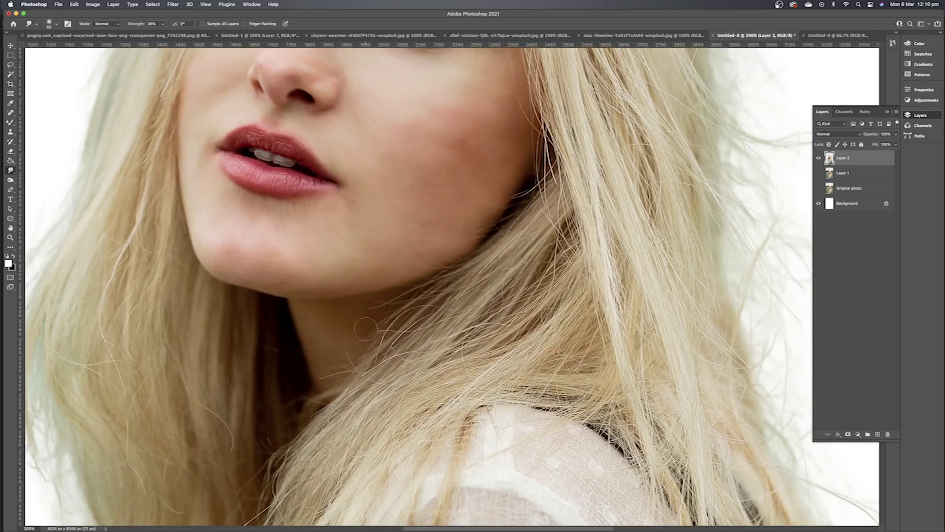
pyautogui.scroll(8, 296, 345)
pyautogui.hscroll(5, 295, 345)
pyautogui.moveTo(279, 187); pyautogui.dragTo(284, 267)
pyautogui.moveTo(353, 264); pyautogui.dragTo(377, 327)
pyautogui.moveTo(337, 184); pyautogui.dragTo(362, 227)
pyautogui.moveTo(369, 165); pyautogui.dragTo(429, 273)
# - Smudge the hair beside the right cheek down toward the shoulder, following the strands
pyautogui.hscroll(3, 417, 232)
pyautogui.scroll(-1, 416, 232)
pyautogui.scroll(-4, 276, 178)
pyautogui.moveTo(276, 178); pyautogui.dragTo(336, 292)
pyautogui.moveTo(192, 145)
pyautogui.mouseDown()
pyautogui.moveTo(241, 325)
pyautogui.moveTo(276, 389)
pyautogui.mouseUp()
pyautogui.moveTo(310, 222); pyautogui.dragTo(374, 362)
pyautogui.scroll(-4, 302, 357)
pyautogui.hscroll(-1, 302, 357)
pyautogui.moveTo(366, 226)
pyautogui.mouseDown()
pyautogui.moveTo(414, 308)
pyautogui.moveTo(398, 365)
pyautogui.mouseUp()
pyautogui.scroll(-3, 302, 357)
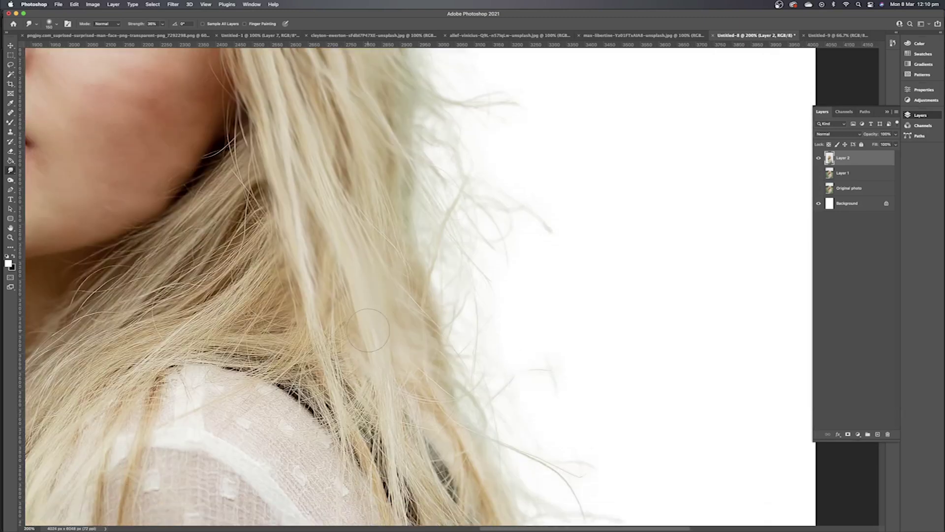
# - Smudge the long hair strands hanging over the back and the sleeve on the right side
pyautogui.scroll(-9, 398, 364)
pyautogui.hscroll(1, 397, 365)
pyautogui.moveTo(384, 94); pyautogui.dragTo(404, 202)
pyautogui.moveTo(411, 143); pyautogui.dragTo(478, 288)
pyautogui.moveTo(435, 241); pyautogui.dragTo(493, 384)
pyautogui.scroll(-5, 444, 417)
pyautogui.scroll(-2, 445, 417)
pyautogui.scroll(10, 394, 295)
pyautogui.hscroll(-5, 394, 295)
pyautogui.scroll(5, 412, 101)
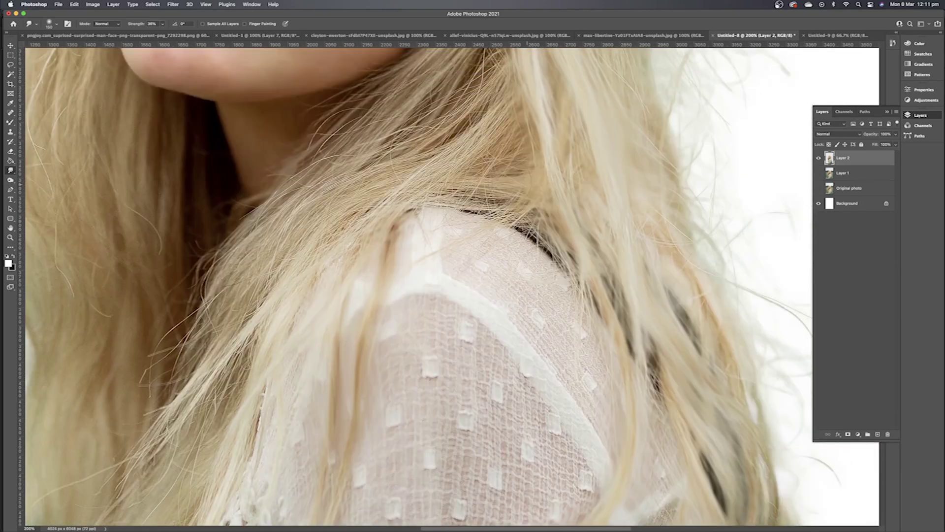
# - Smudge the hair falling from the neck across the shoulder and down the front of the blouse
pyautogui.moveTo(518, 127); pyautogui.dragTo(399, 194)
pyautogui.scroll(7, 400, 168)
pyautogui.hscroll(2, 399, 168)
pyautogui.scroll(-6, 399, 167)
pyautogui.hscroll(1, 400, 168)
pyautogui.moveTo(175, 241); pyautogui.dragTo(118, 354)
pyautogui.hscroll(-6, 173, 341)
pyautogui.scroll(-12, 174, 342)
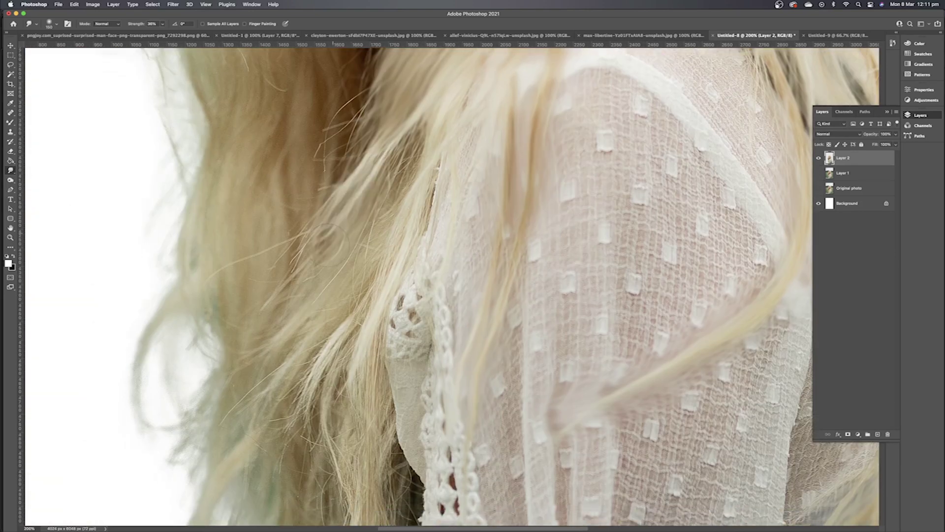
# - Smudge the hair on the left side and crown of the head, and smooth the lips
pyautogui.scroll(15, 373, 358)
pyautogui.hscroll(-1, 373, 357)
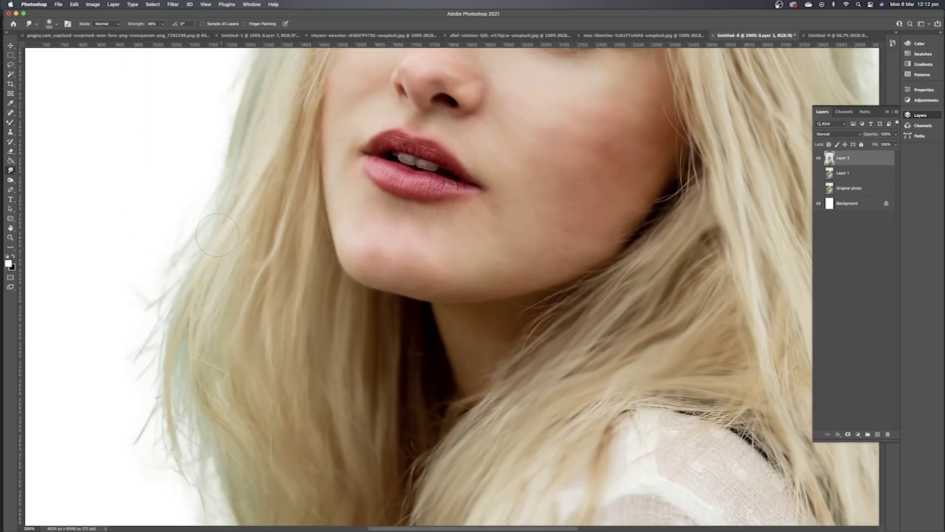
pyautogui.scroll(12, 355, 259)
pyautogui.hscroll(2, 355, 260)
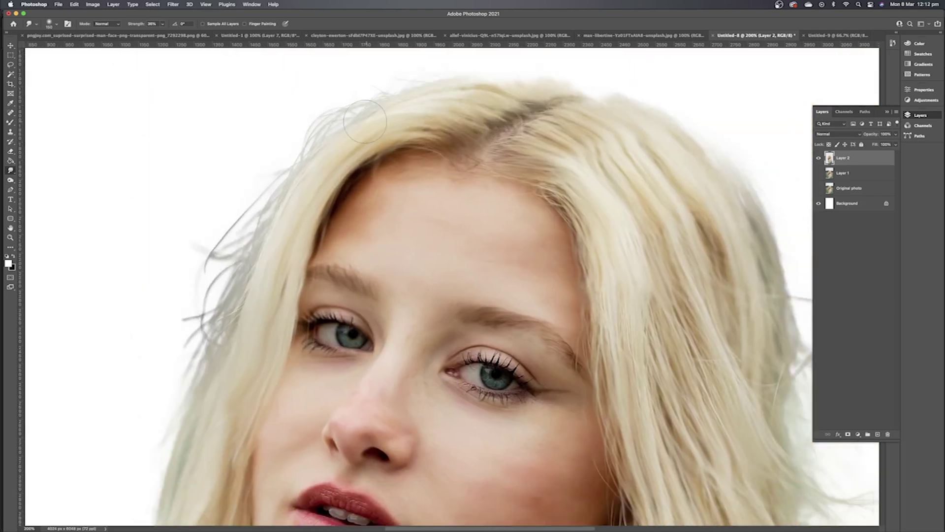
pyautogui.scroll(-5, 366, 248)
pyautogui.scroll(5, 400, 269)
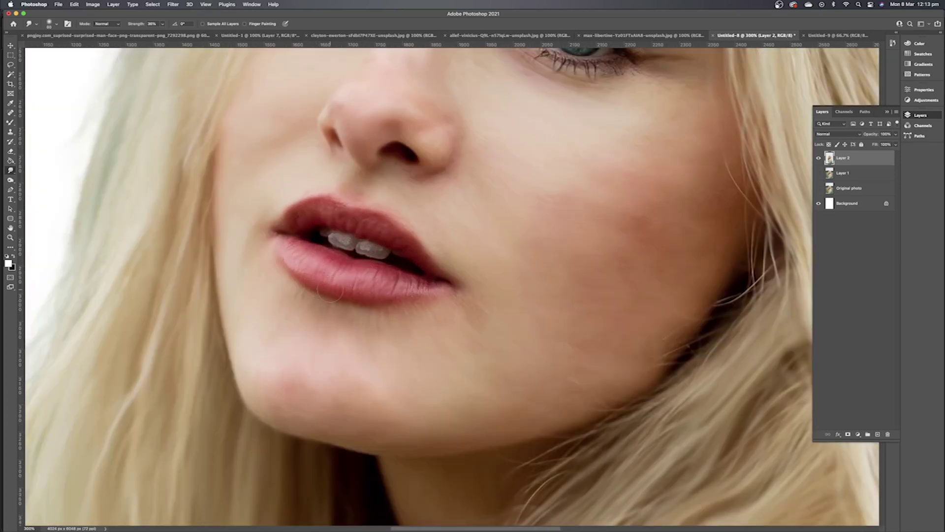
# - Lower the Smudge strength to 23% and smudge the lid, lashes and iris of the eye on the right
pyautogui.scroll(10, 374, 250)
pyautogui.hscroll(4, 374, 250)
pyautogui.hotkey('alt', '[')
pyautogui.hotkey('alt', ']')
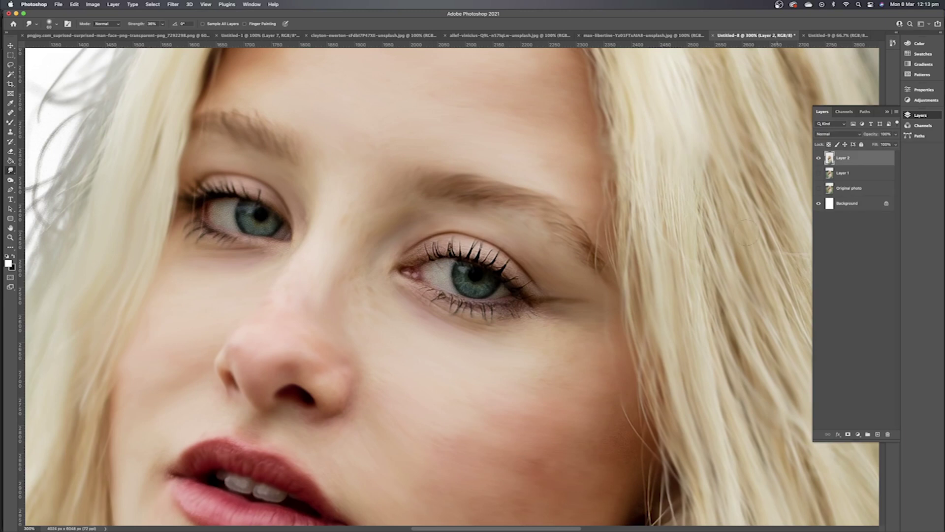
pyautogui.press('super+equal')
pyautogui.press('super+equal')
pyautogui.moveTo(138, 25); pyautogui.dragTo(131, 25)
pyautogui.moveTo(418, 231)
pyautogui.mouseDown()
pyautogui.moveTo(494, 244)
pyautogui.moveTo(584, 298)
pyautogui.mouseUp()
pyautogui.moveTo(421, 298); pyautogui.dragTo(561, 332)
pyautogui.moveTo(424, 266); pyautogui.dragTo(435, 253)
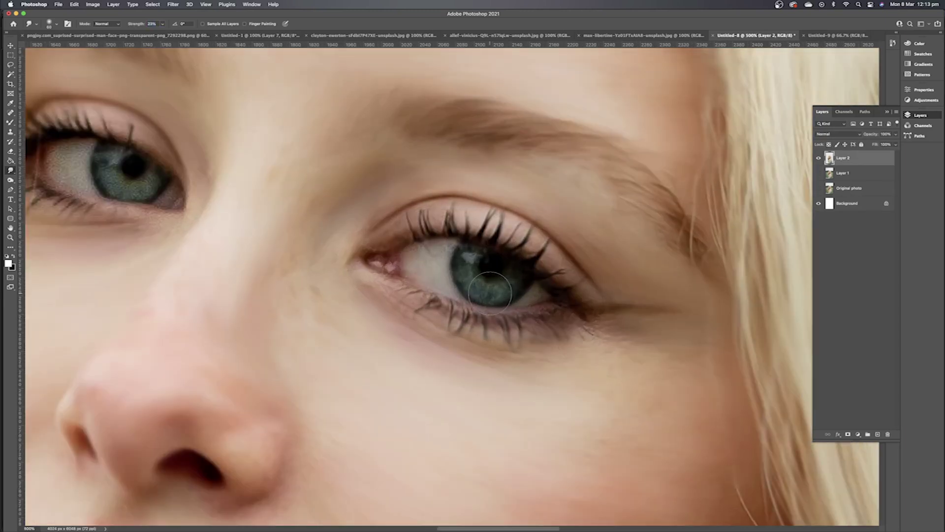
# - Smudge the details of the eye on the left, then review the whole portrait
pyautogui.hscroll(-10, 376, 270)
pyautogui.scroll(2, 376, 270)
pyautogui.moveTo(522, 200); pyautogui.dragTo(492, 261)
pyautogui.moveTo(566, 252)
pyautogui.mouseDown()
pyautogui.moveTo(601, 244)
pyautogui.moveTo(526, 209)
pyautogui.mouseUp()
pyautogui.press('super+minus')
pyautogui.press('super+minus')
pyautogui.press('super+minus')
pyautogui.press('super+minus')
pyautogui.press('super+minus')
pyautogui.scroll(-5, 605, 271)
pyautogui.hscroll(3, 605, 271)
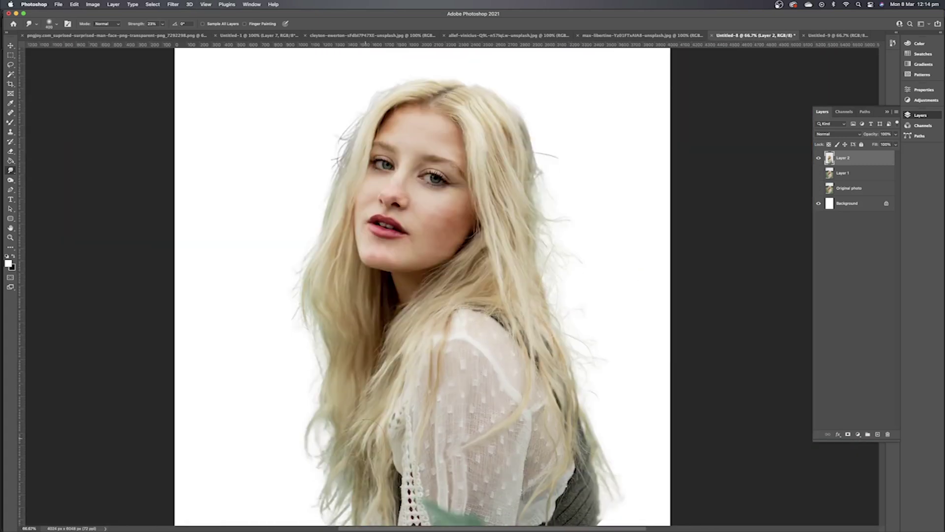
pyautogui.scroll(-5, 512, 448)
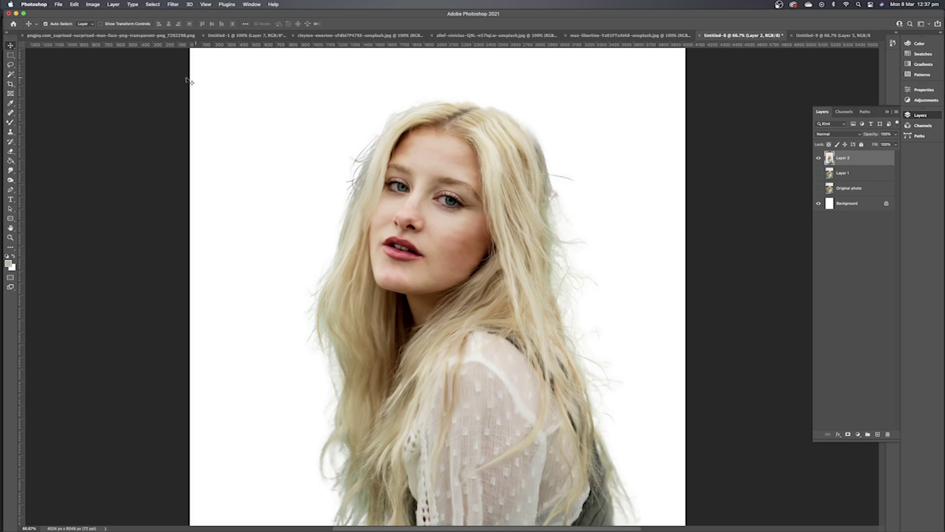
# - Apply a slight contrast S-curve to the cutout with Curves, mapping input 176 to 183 and input 72 to about 67
pyautogui.click(97, 4)
pyautogui.moveTo(112, 28)
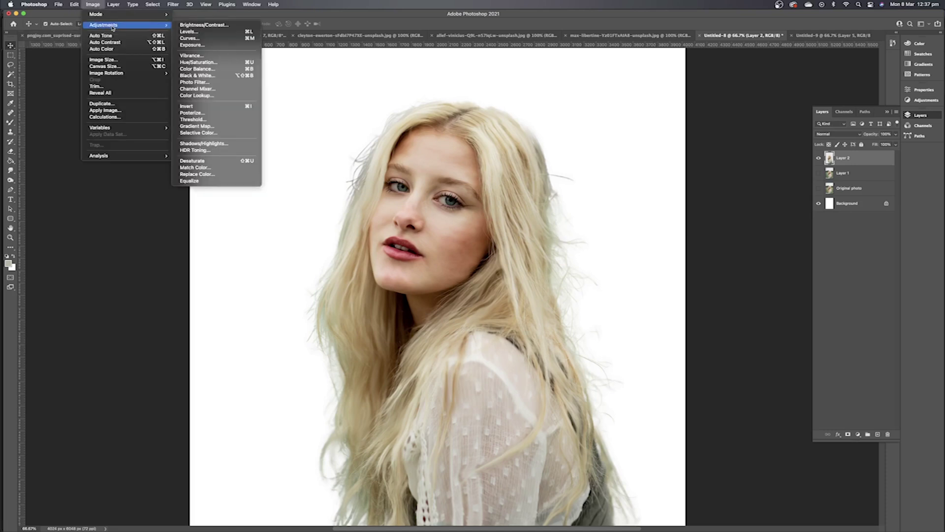
pyautogui.click(215, 39)
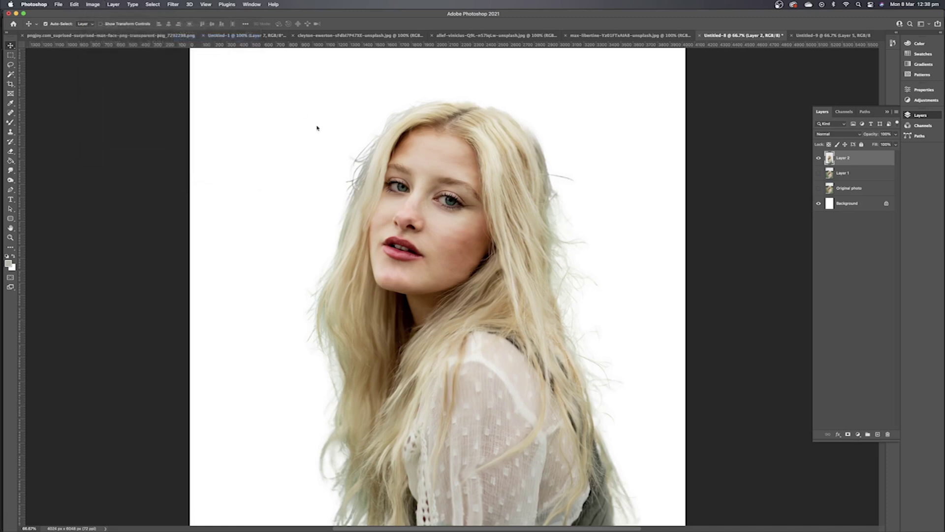
pyautogui.moveTo(782, 310); pyautogui.dragTo(781, 308)
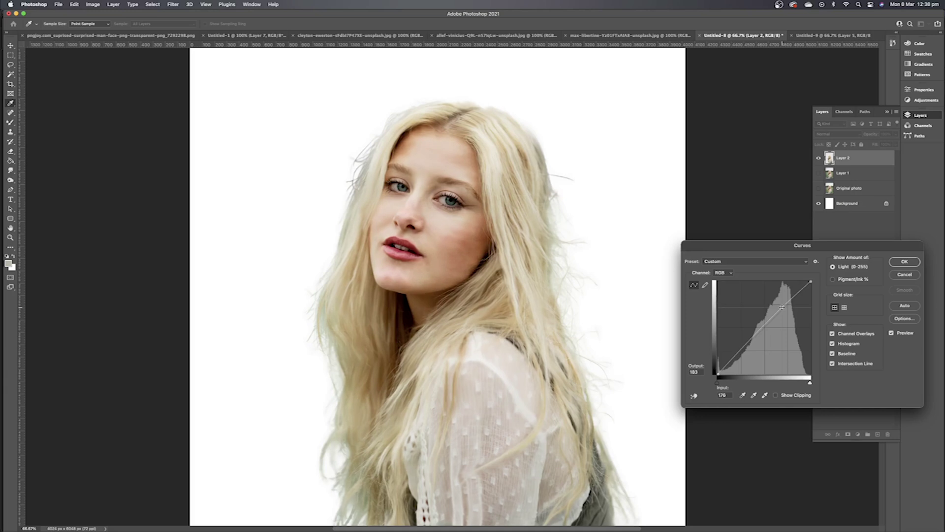
pyautogui.moveTo(745, 347); pyautogui.dragTo(744, 350)
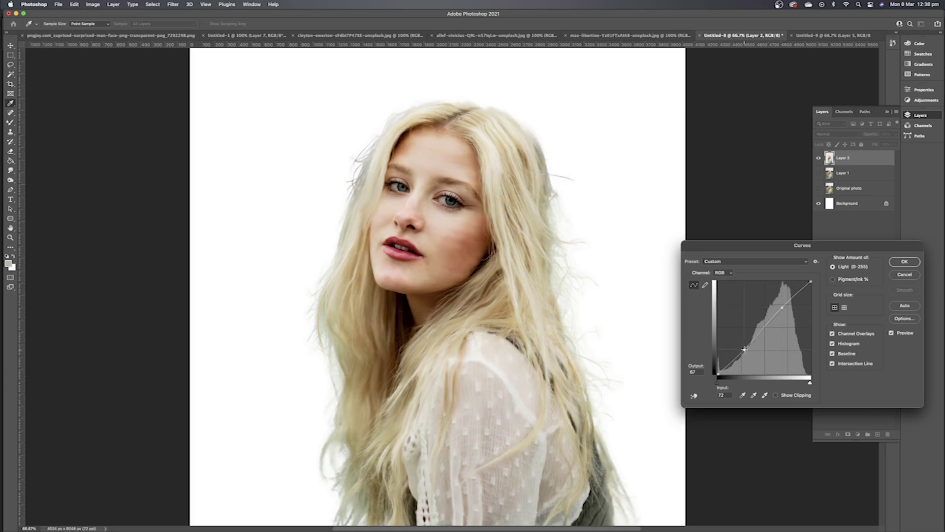
pyautogui.moveTo(745, 349); pyautogui.dragTo(744, 348)
pyautogui.press('Return')
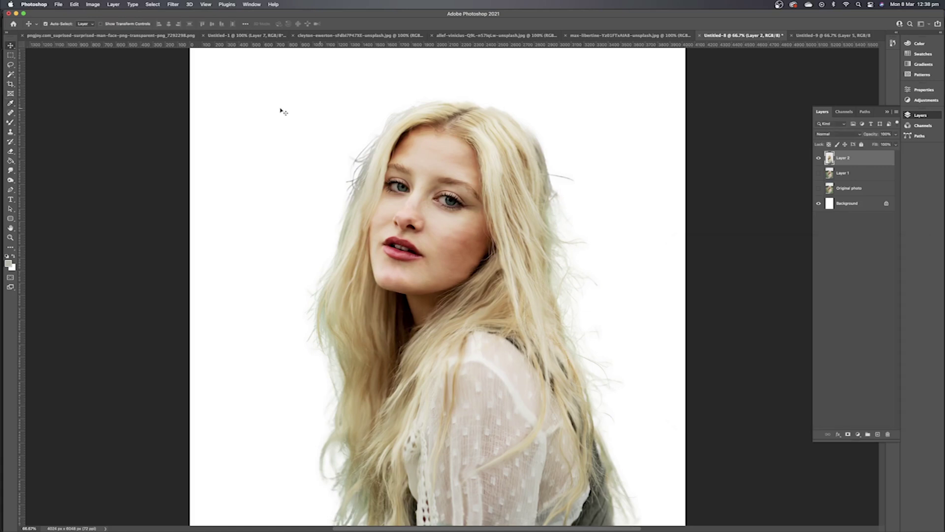
# - Adjust the cutout's highlights and shadows with Color Balance, shifting the highlights away from yellow, and compare the result with the unsmudged layer
pyautogui.click(93, 4)
pyautogui.moveTo(104, 23)
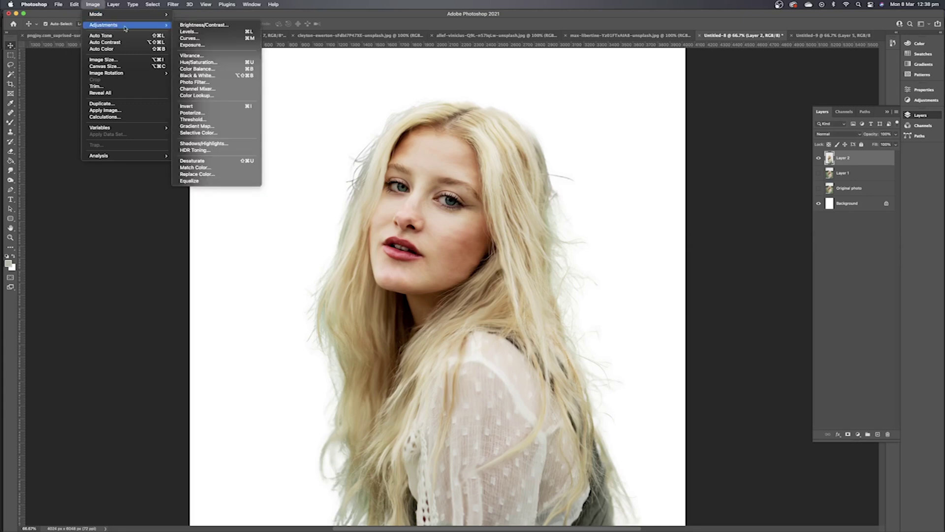
pyautogui.click(215, 71)
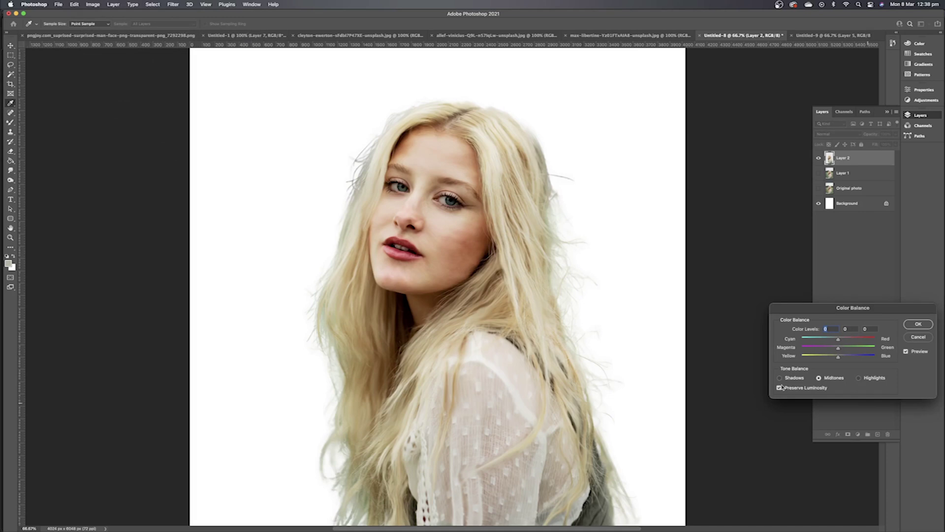
pyautogui.click(860, 378)
pyautogui.moveTo(837, 355)
pyautogui.mouseDown()
pyautogui.moveTo(830, 348)
pyautogui.moveTo(839, 340)
pyautogui.moveTo(843, 357)
pyautogui.moveTo(836, 350)
pyautogui.mouseUp()
pyautogui.click(779, 377)
pyautogui.click(919, 325)
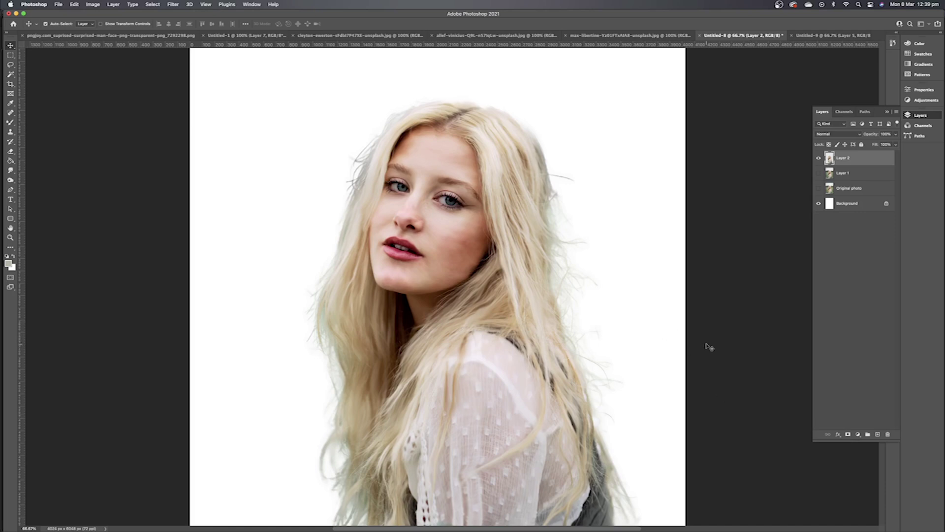
pyautogui.click(819, 157)
pyautogui.click(818, 173)
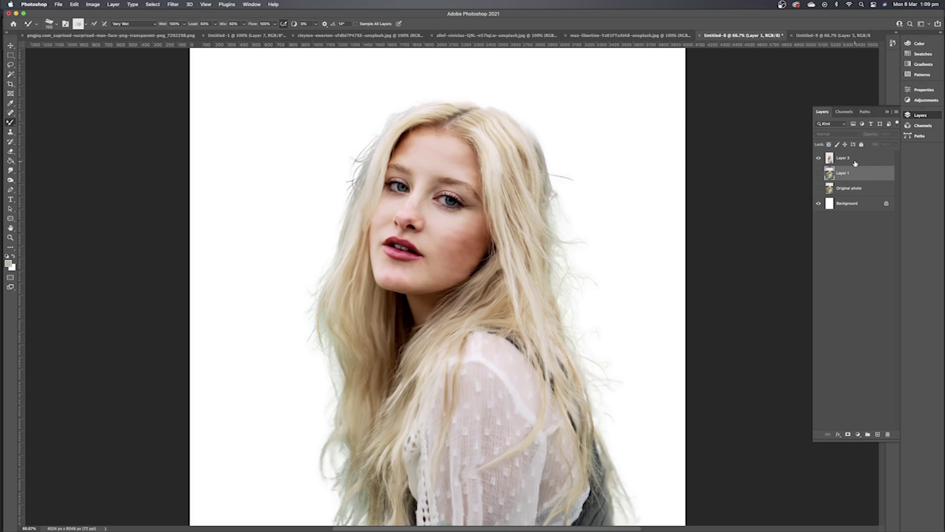
# - Add a new layer directly beneath the cutout and fill it with white
pyautogui.click(877, 434)
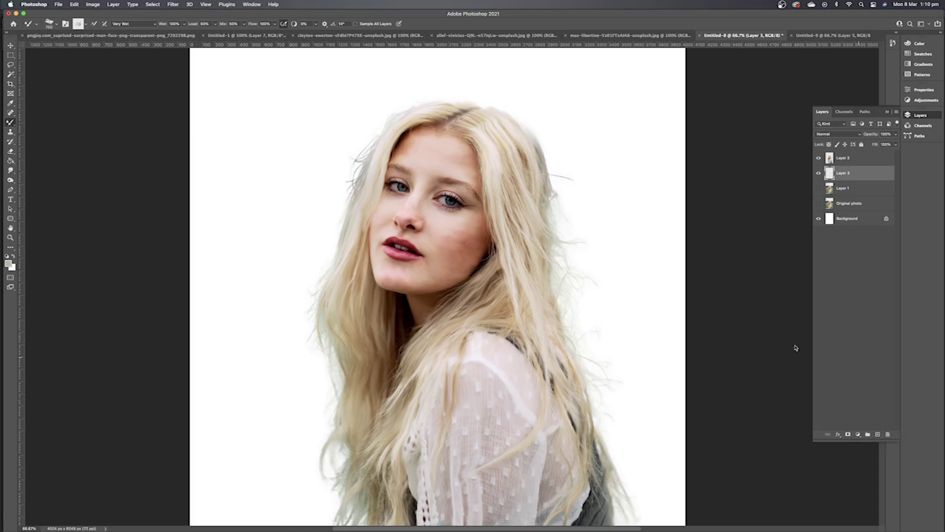
pyautogui.click(10, 161)
pyautogui.press('x')
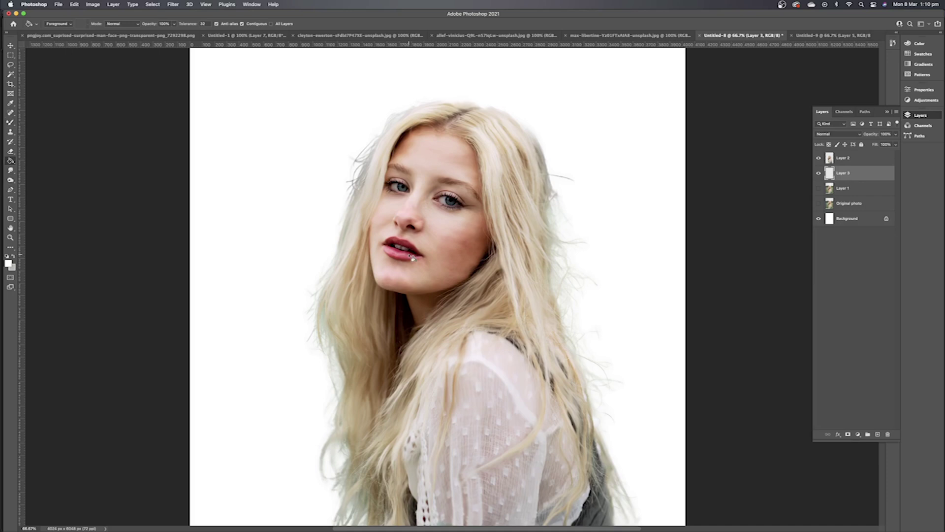
pyautogui.click(632, 208)
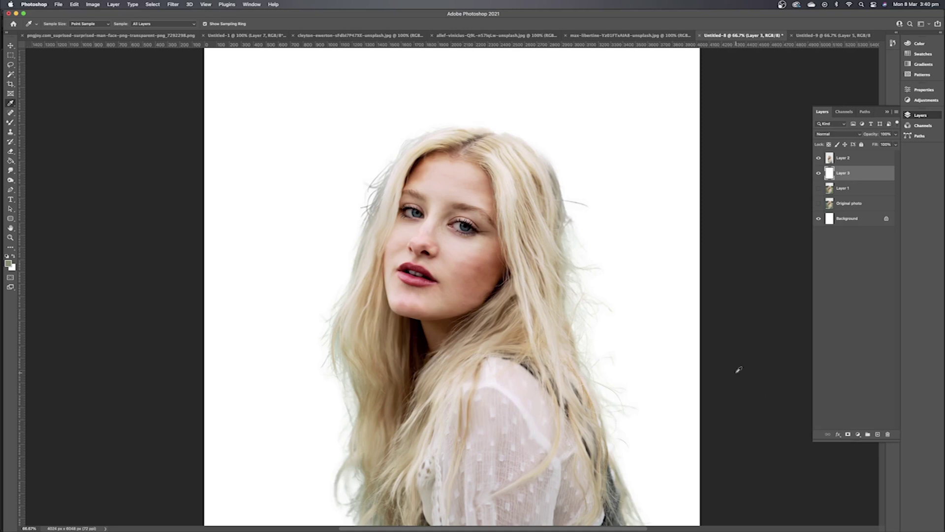
# - Examine the face and the left edge of the hair up close for leftover background tones
pyautogui.press('super+equal')
pyautogui.press('super+equal')
pyautogui.press('super+equal')
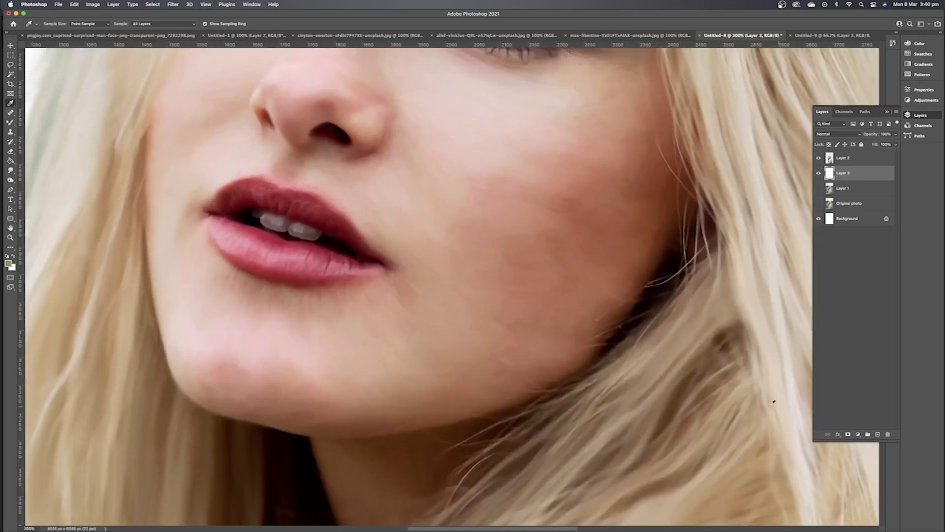
pyautogui.hscroll(-15, 576, 355)
pyautogui.scroll(-10, 578, 353)
pyautogui.hscroll(10, 578, 354)
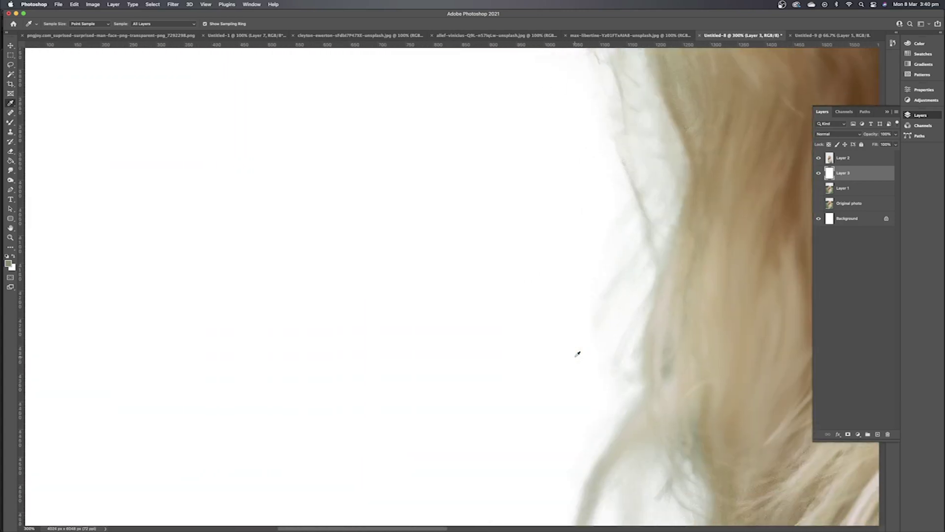
pyautogui.scroll(-10, 579, 353)
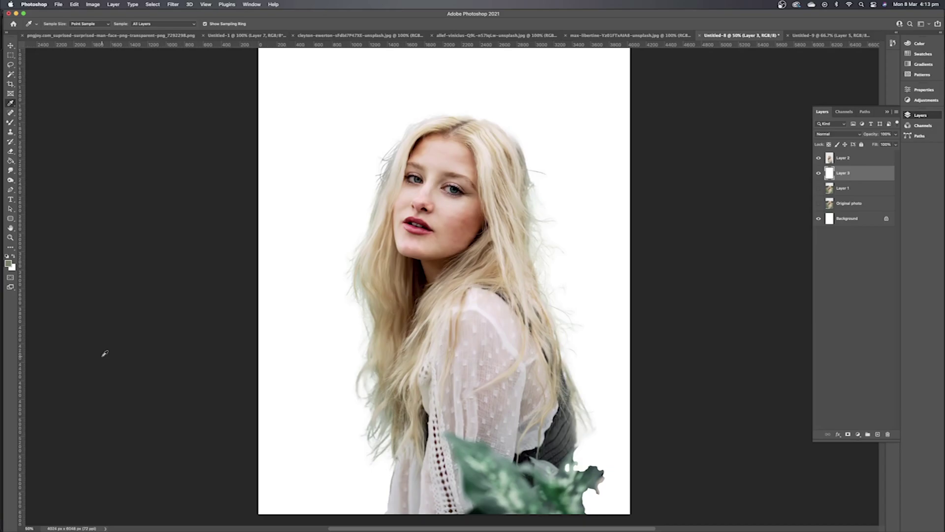
# - Paint a soft sage-green halo around the woman's head and hair on the white layer with the Mixer Brush
pyautogui.click(10, 122)
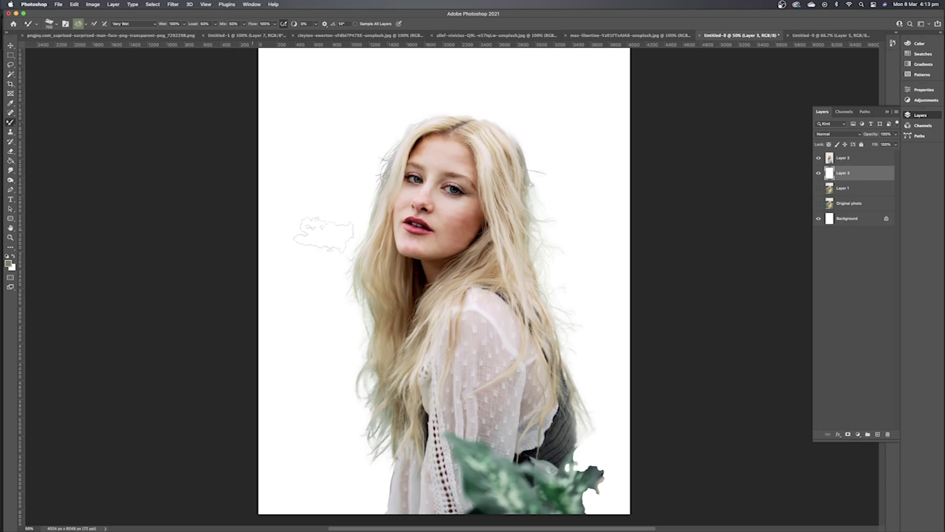
pyautogui.moveTo(357, 266)
pyautogui.mouseDown()
pyautogui.moveTo(383, 143)
pyautogui.moveTo(413, 113)
pyautogui.moveTo(433, 113)
pyautogui.moveTo(480, 149)
pyautogui.moveTo(489, 127)
pyautogui.moveTo(548, 247)
pyautogui.moveTo(568, 322)
pyautogui.moveTo(558, 359)
pyautogui.moveTo(583, 391)
pyautogui.mouseUp()
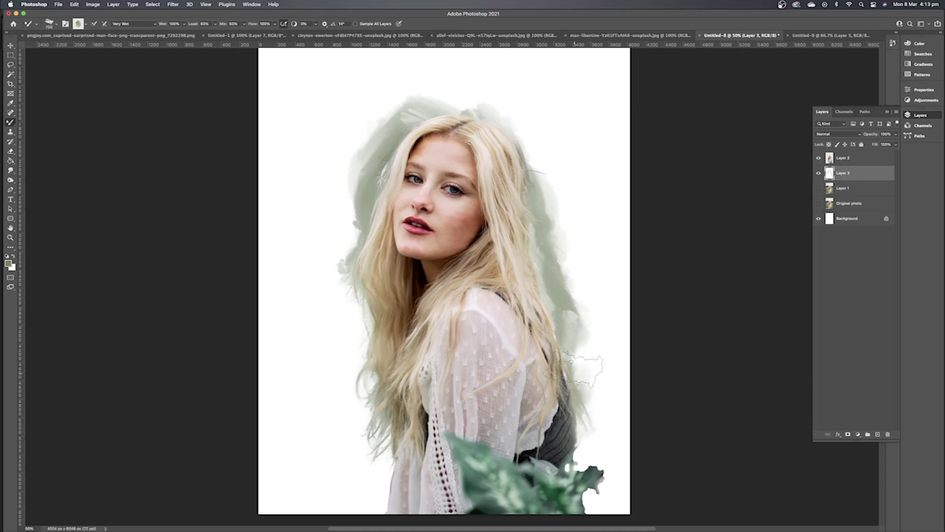
pyautogui.moveTo(347, 295)
pyautogui.mouseDown()
pyautogui.moveTo(324, 346)
pyautogui.moveTo(343, 378)
pyautogui.moveTo(355, 328)
pyautogui.moveTo(366, 363)
pyautogui.moveTo(355, 409)
pyautogui.mouseUp()
# - Enlarge the Mixer Brush and spread the sage-green paint outward on both sides of the figure, down to the lower left of the canvas
pyautogui.press(']')
pyautogui.press(']')
pyautogui.press(']')
pyautogui.press(']')
pyautogui.press(']')
pyautogui.moveTo(365, 299)
pyautogui.mouseDown()
pyautogui.moveTo(339, 248)
pyautogui.moveTo(348, 228)
pyautogui.moveTo(352, 239)
pyautogui.moveTo(358, 174)
pyautogui.moveTo(347, 188)
pyautogui.moveTo(387, 145)
pyautogui.moveTo(391, 118)
pyautogui.moveTo(419, 119)
pyautogui.moveTo(427, 105)
pyautogui.moveTo(471, 110)
pyautogui.moveTo(477, 123)
pyautogui.moveTo(496, 116)
pyautogui.moveTo(551, 175)
pyautogui.moveTo(595, 305)
pyautogui.moveTo(592, 346)
pyautogui.moveTo(568, 343)
pyautogui.moveTo(598, 393)
pyautogui.mouseUp()
pyautogui.moveTo(338, 268)
pyautogui.mouseDown()
pyautogui.moveTo(324, 311)
pyautogui.moveTo(313, 360)
pyautogui.moveTo(363, 460)
pyautogui.moveTo(352, 490)
pyautogui.mouseUp()
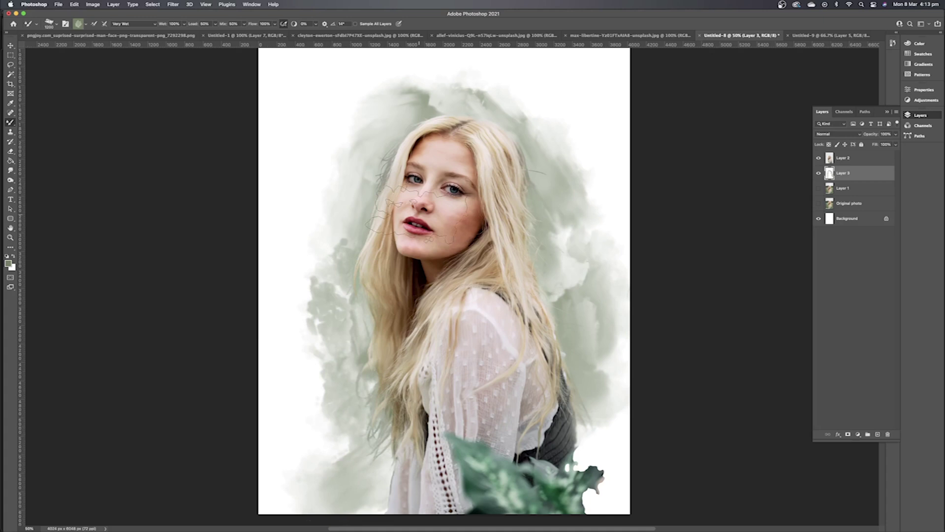
# - Fill in the green brushwork above the head and extend it along the left side of the hair
pyautogui.moveTo(390, 126)
pyautogui.mouseDown()
pyautogui.moveTo(472, 106)
pyautogui.moveTo(527, 121)
pyautogui.mouseUp()
pyautogui.moveTo(434, 106)
pyautogui.mouseDown()
pyautogui.moveTo(410, 117)
pyautogui.moveTo(413, 133)
pyautogui.mouseUp()
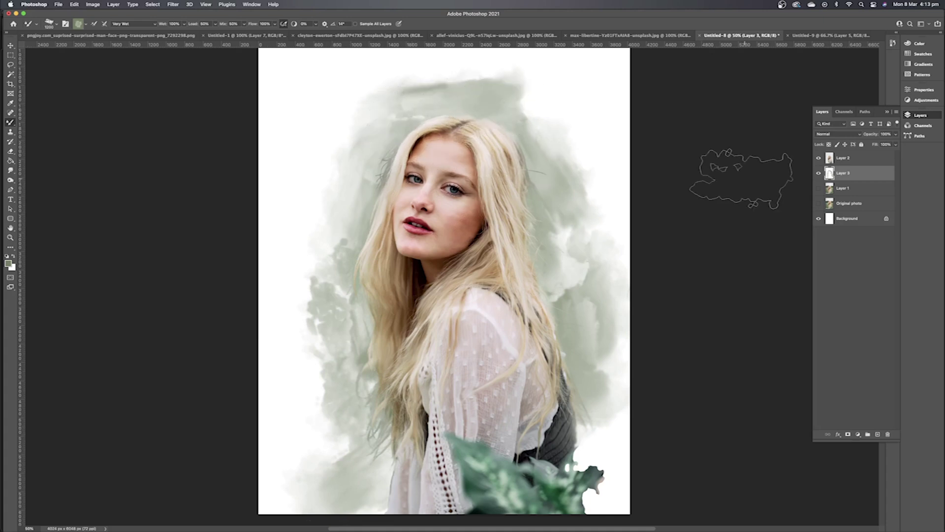
pyautogui.moveTo(385, 205)
pyautogui.mouseDown()
pyautogui.moveTo(376, 197)
pyautogui.moveTo(378, 205)
pyautogui.mouseUp()
pyautogui.moveTo(340, 394)
pyautogui.mouseDown()
pyautogui.moveTo(320, 419)
pyautogui.moveTo(330, 433)
pyautogui.mouseUp()
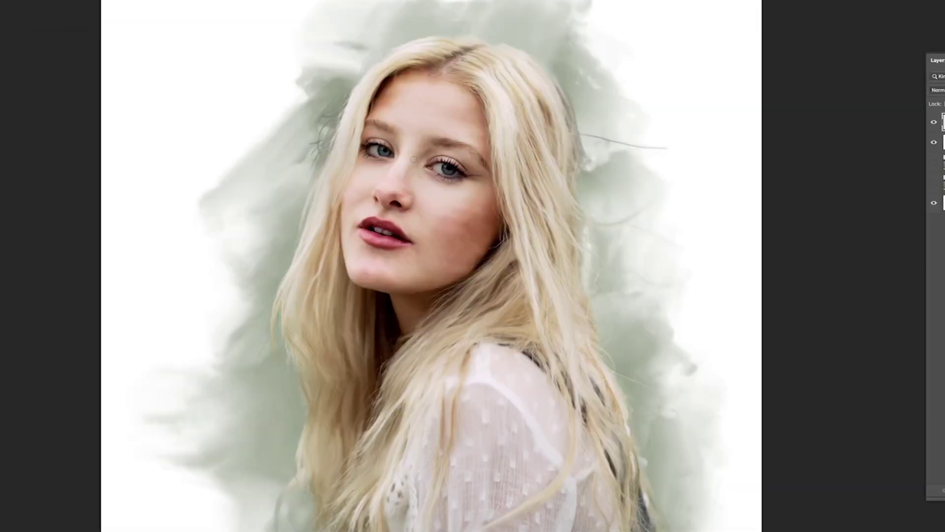
# - Examine how the hair edges, stray strands and blouse blend into the painted background, from the head down to the leaves
pyautogui.scroll(-4, 257, 352)
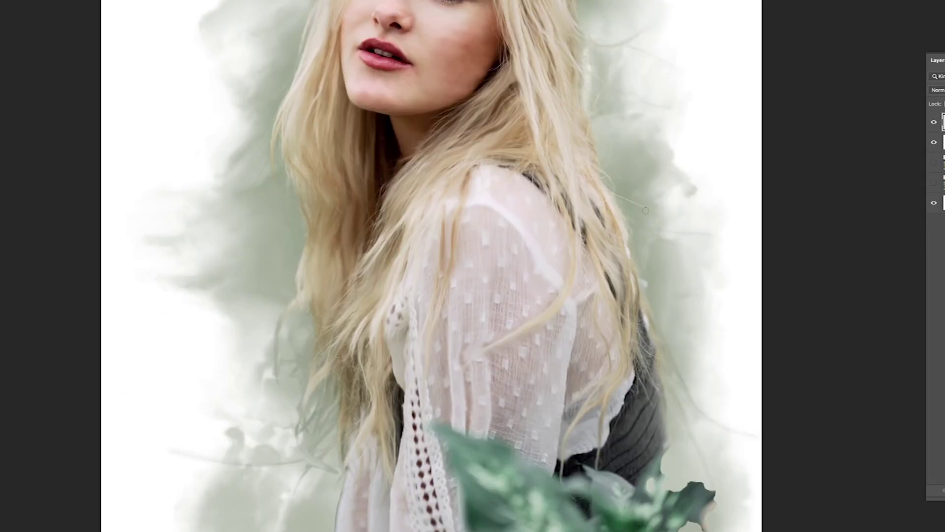
pyautogui.scroll(3, 695, 236)
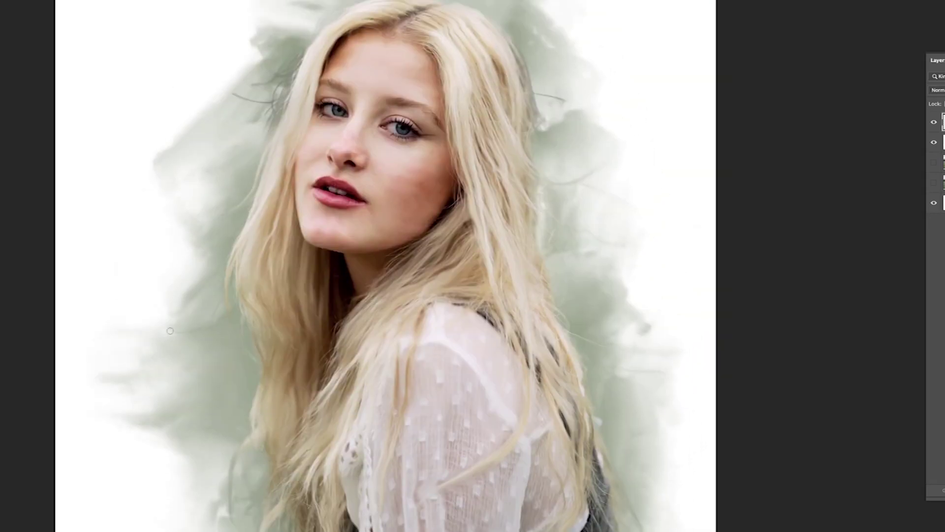
pyautogui.scroll(-1, 640, 375)
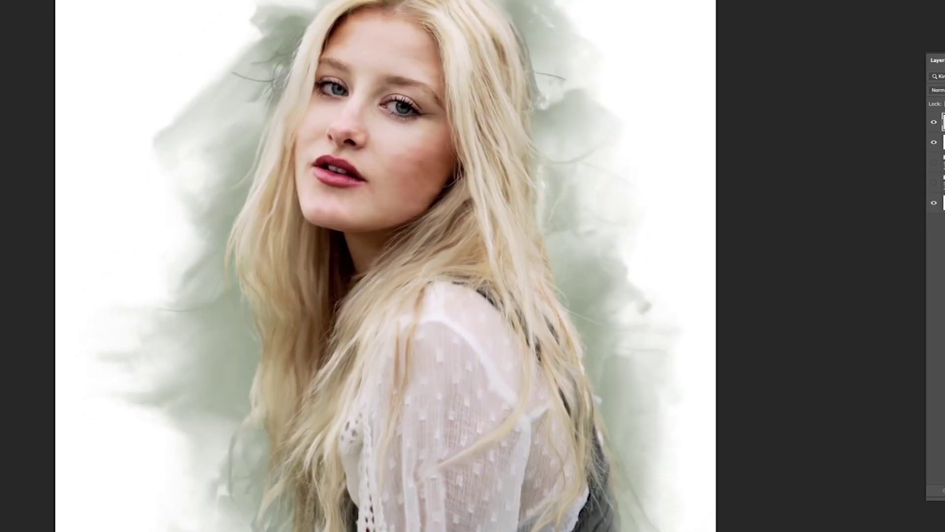
pyautogui.scroll(3, 455, 136)
pyautogui.scroll(-6, 505, 219)
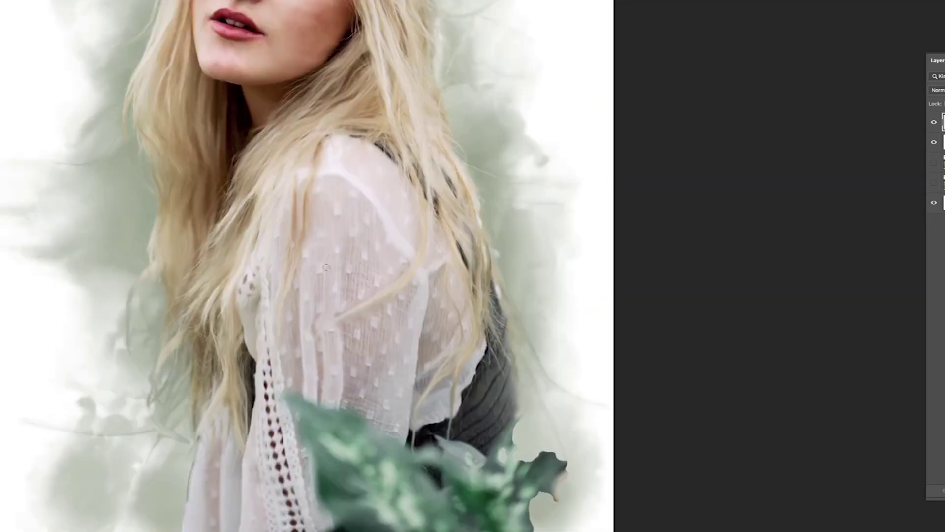
pyautogui.hotkey('ctrl', '-')
pyautogui.hotkey('ctrl', '-')
pyautogui.hotkey('ctrl', '+')
pyautogui.scroll(-1, 258, 187)
# - Crop the canvas to a tighter portrait, trimming the empty space above the head, the outer sides and the leaves at the bottom
pyautogui.press('c')
pyautogui.scroll(5, 423, 59)
pyautogui.moveTo(439, 21); pyautogui.dragTo(439, 61)
pyautogui.scroll(-6, 440, 246)
pyautogui.moveTo(446, 445); pyautogui.dragTo(447, 397)
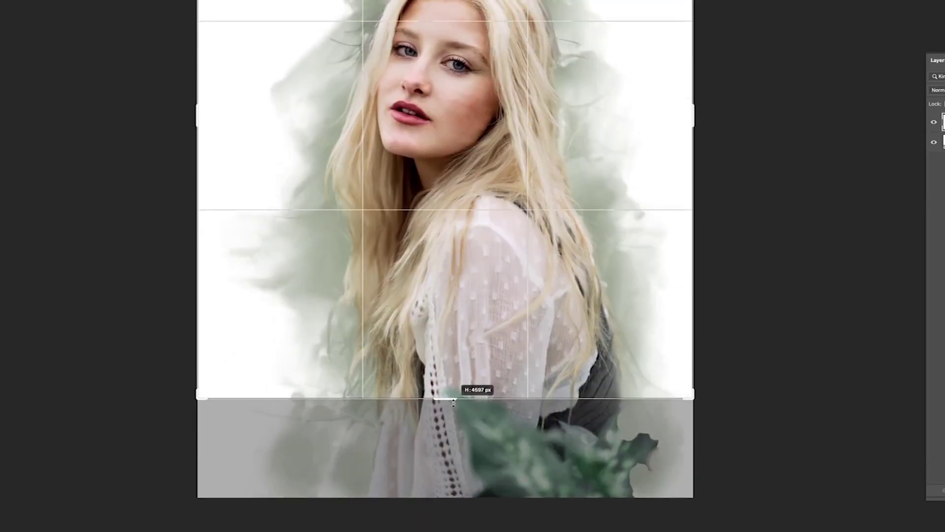
pyautogui.scroll(4, 444, 246)
pyautogui.moveTo(434, 15); pyautogui.dragTo(434, 24)
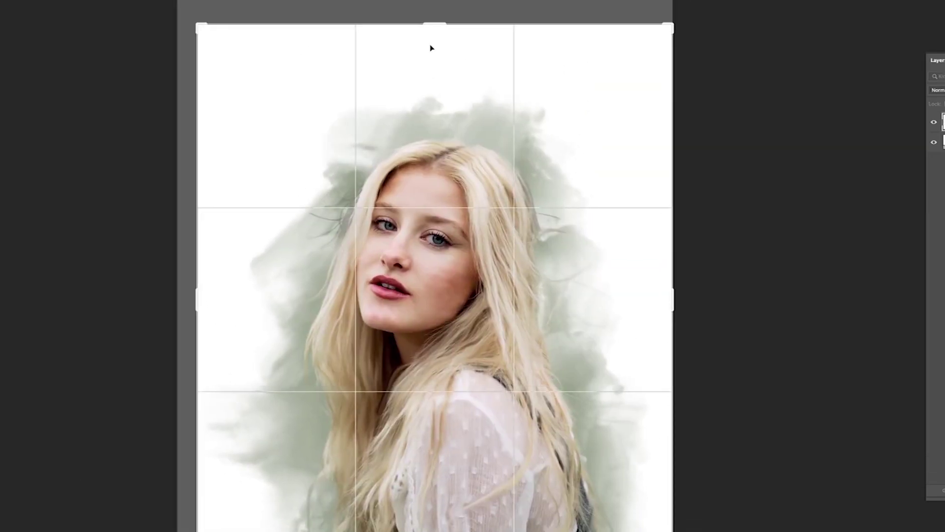
pyautogui.press('Return')
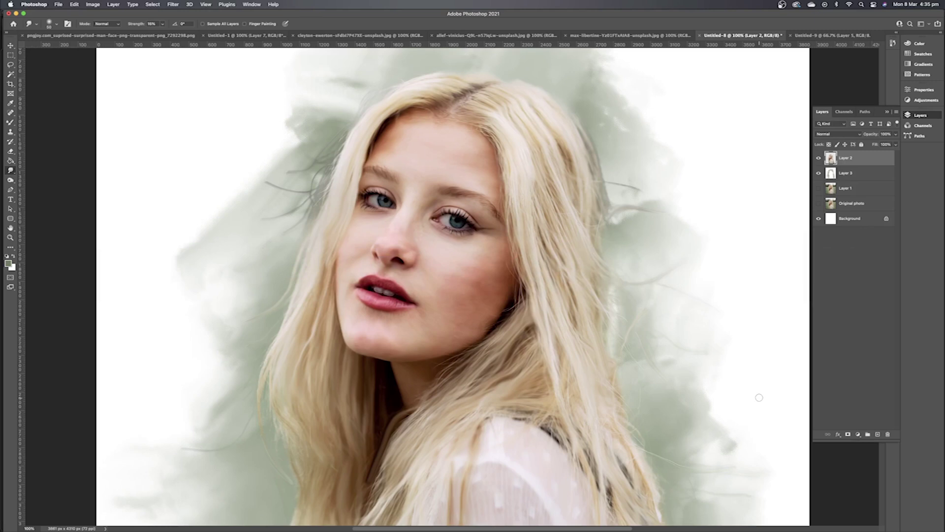